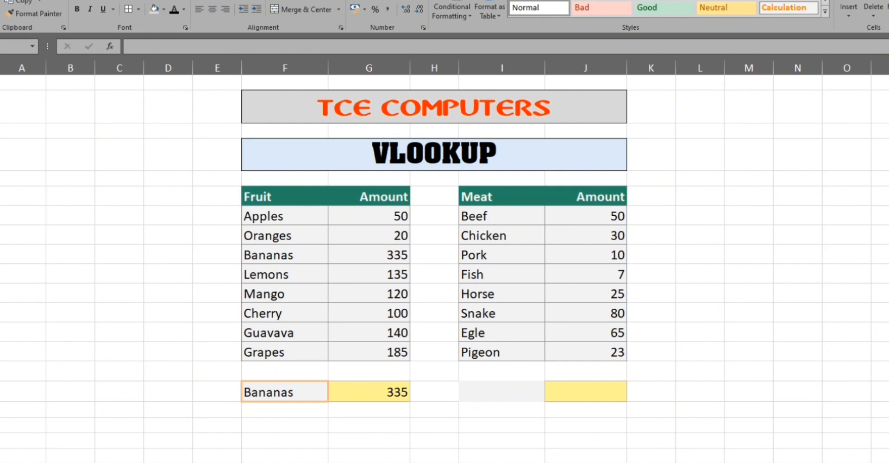
- Examine the fruit table's name and amount columns and the lookup cells F16 and G16 below it
left_click(266, 392)
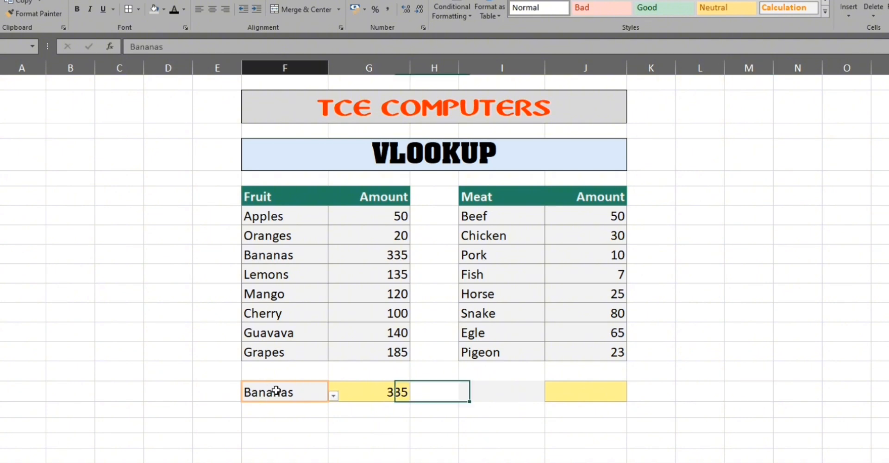
left_click(373, 395)
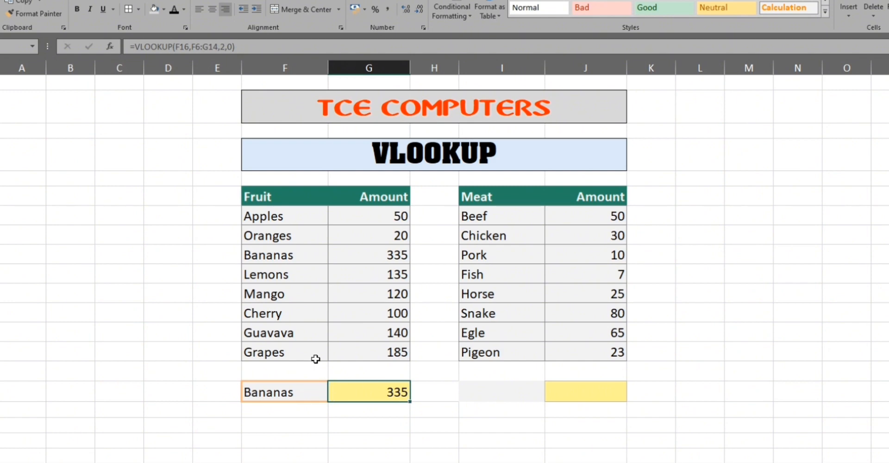
left_click_drag(249, 197, 387, 351)
left_click(290, 302)
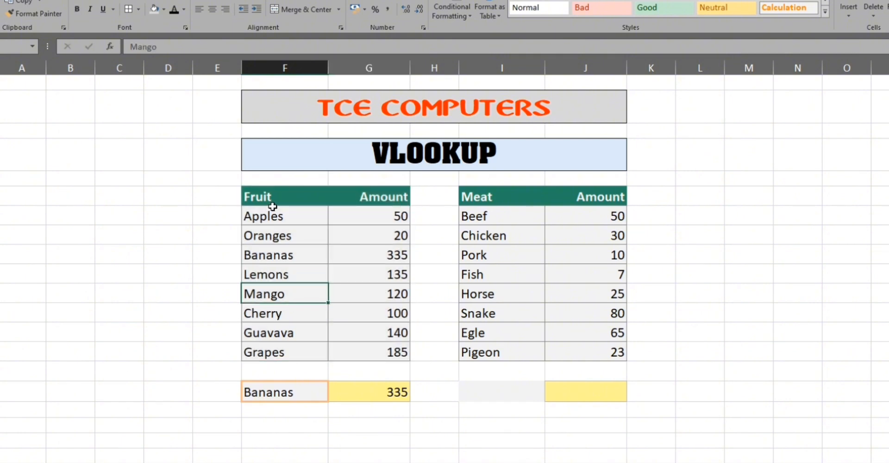
left_click_drag(273, 214, 280, 347)
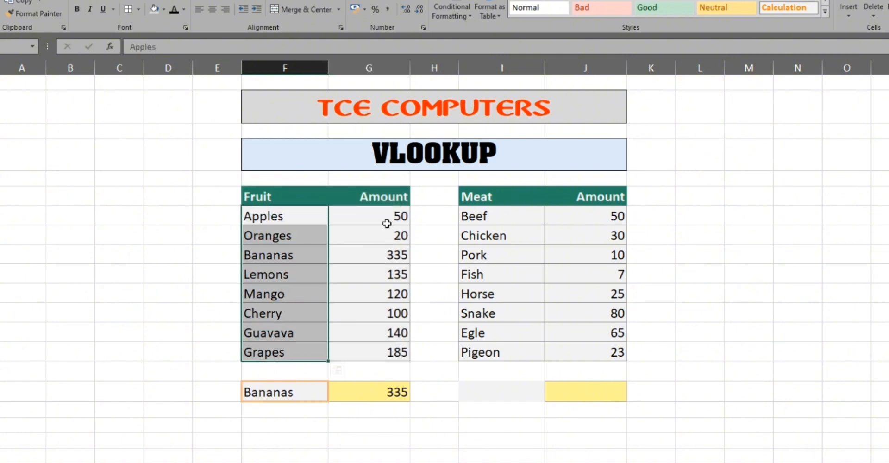
left_click_drag(379, 215, 380, 348)
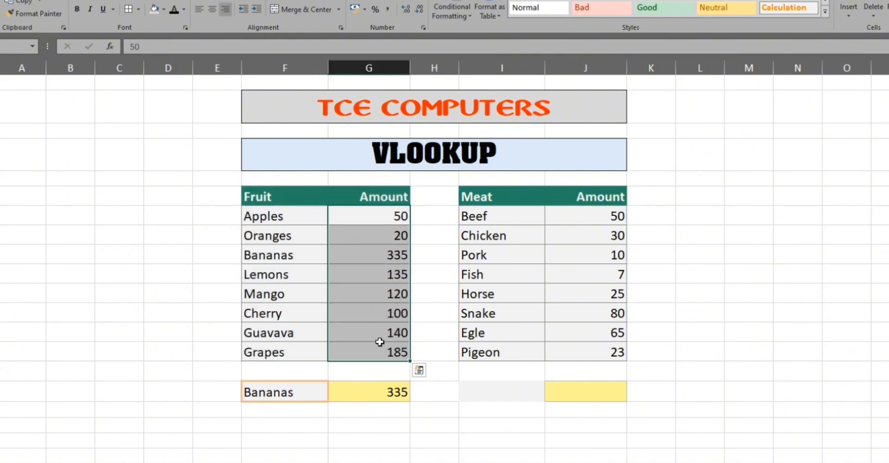
left_click(392, 217)
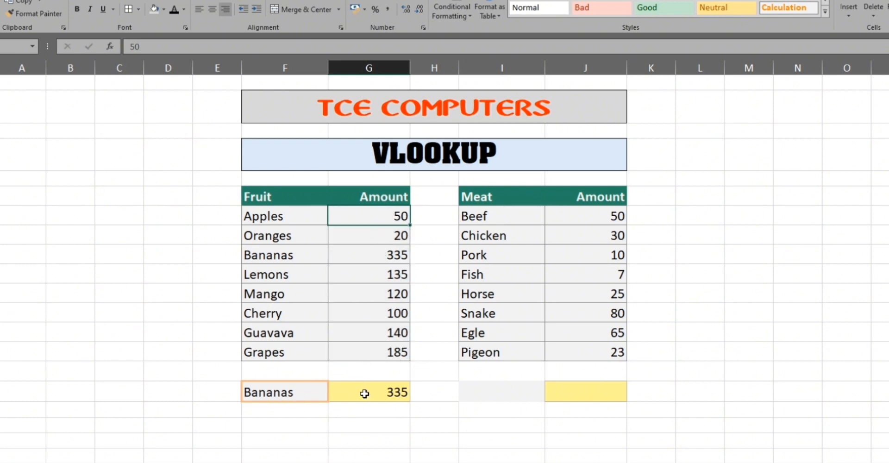
left_click_drag(285, 384, 360, 396)
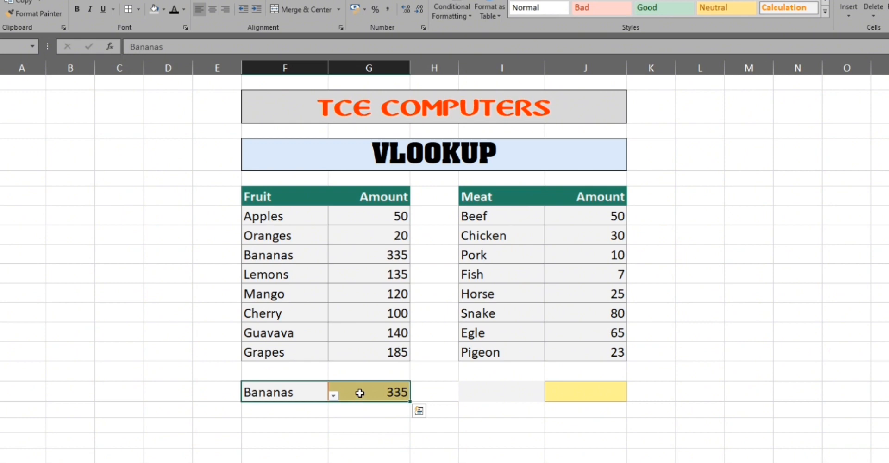
- Clear the existing formula in G16 and start a VLOOKUP formula there with F16 as the lookup value
double_click(378, 387)
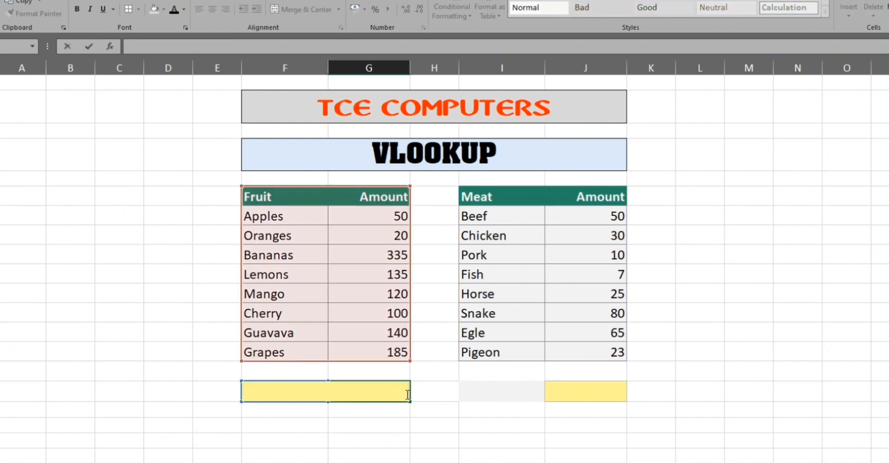
left_click(370, 411)
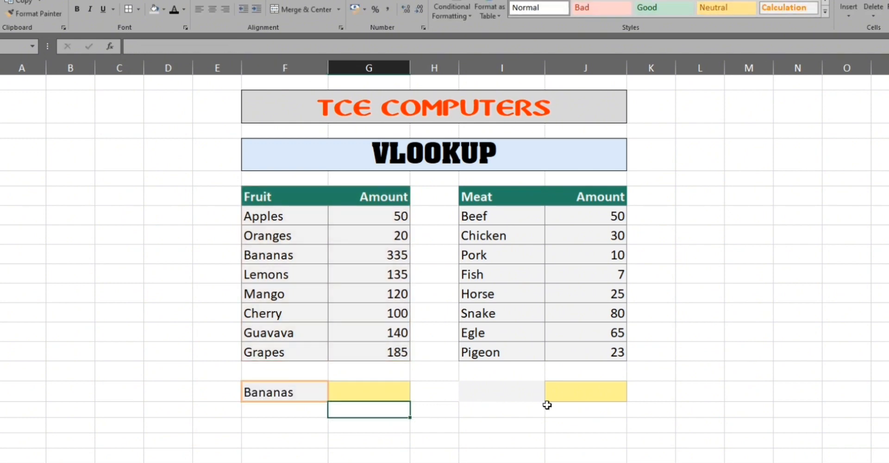
left_click(389, 392)
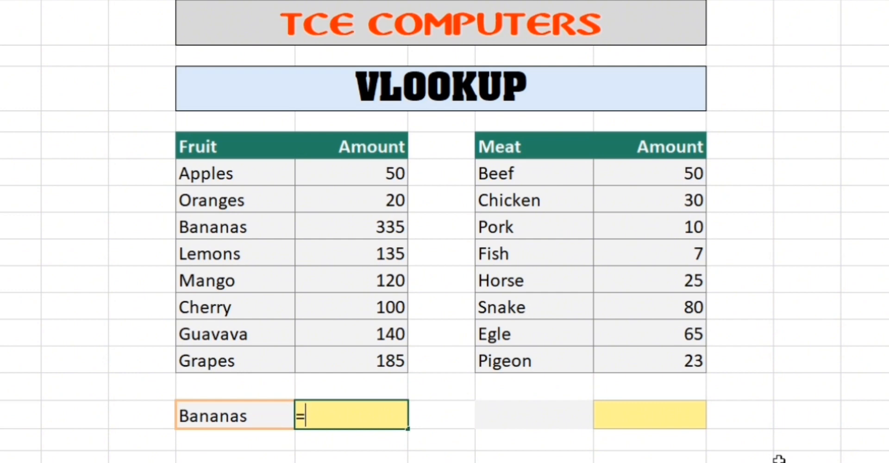
type("VLOOK")
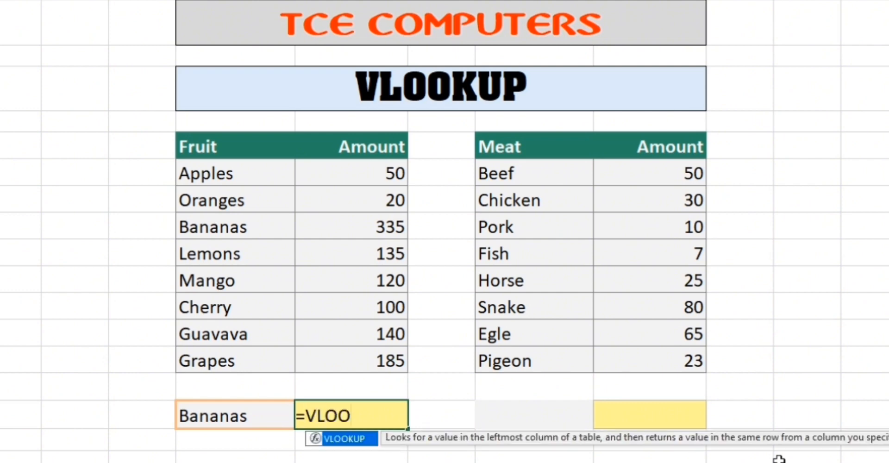
type("UP")
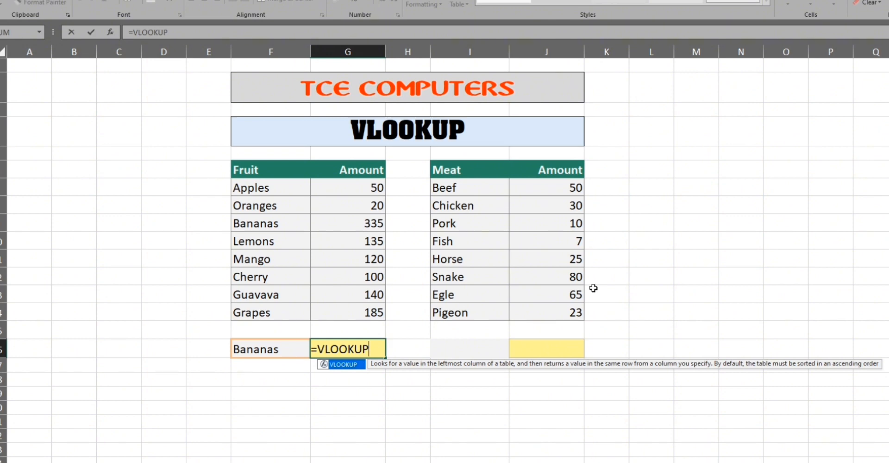
type("(")
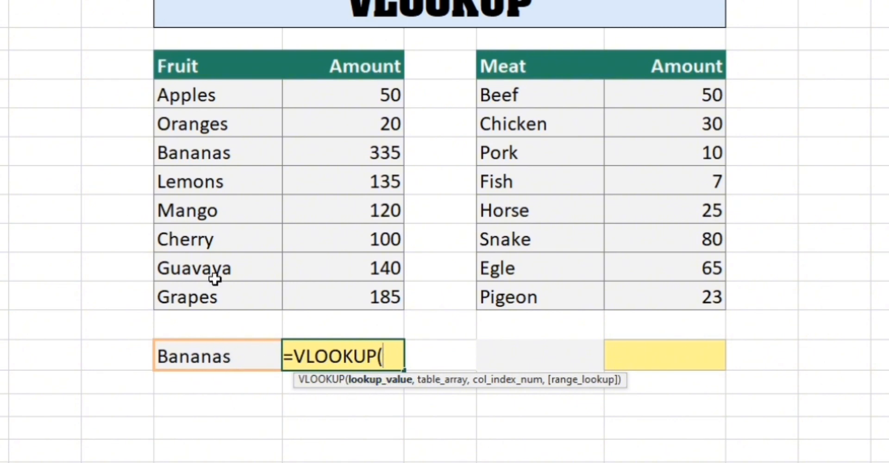
left_click(209, 356)
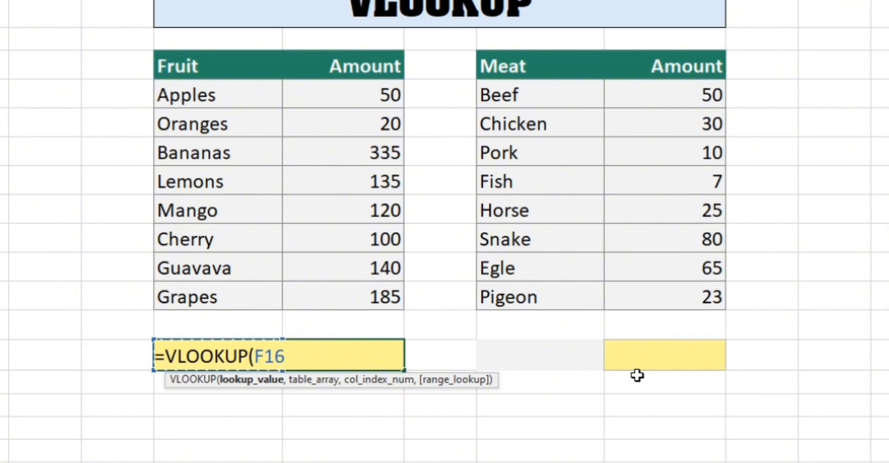
type(",")
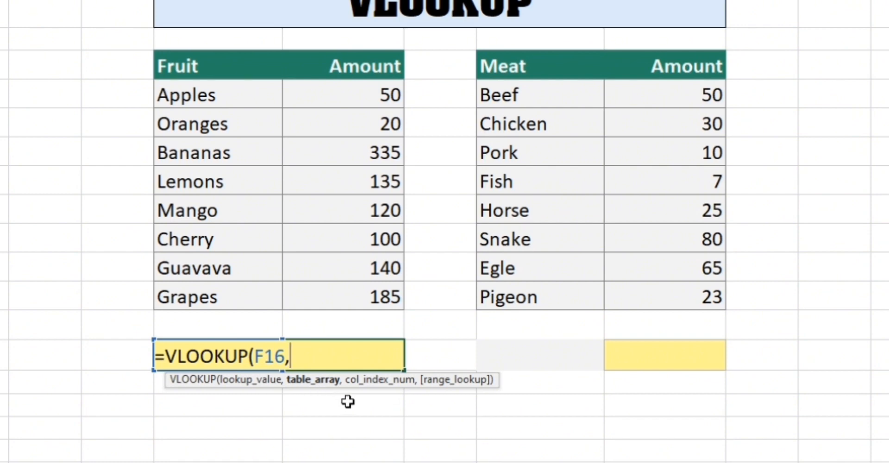
key("BackSpace")
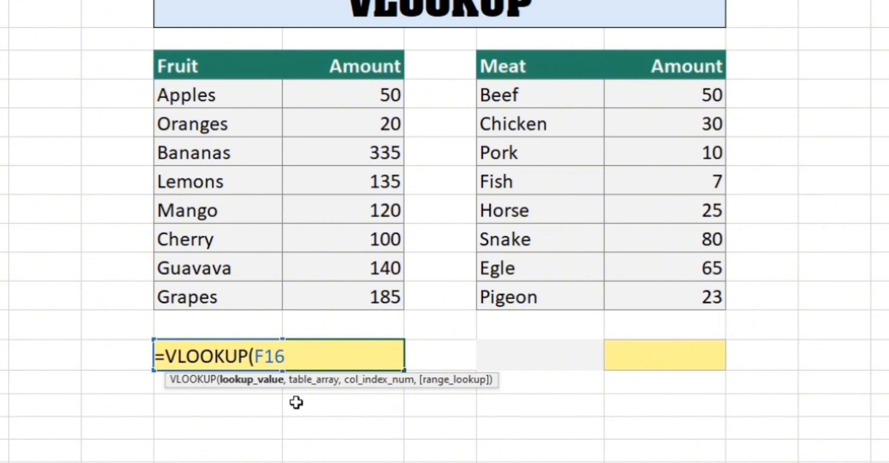
type(",")
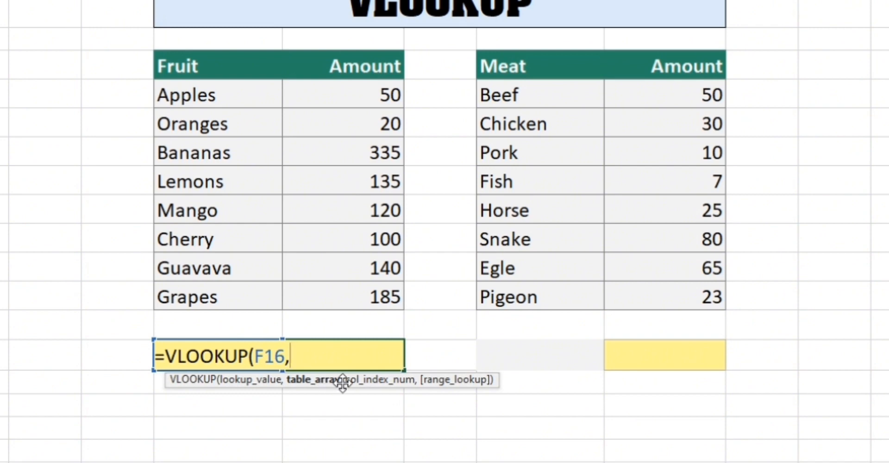
- Complete the VLOOKUP formula in G16 with table array F6:G14, column index 2 and FALSE for an exact match
left_click_drag(160, 66, 394, 295)
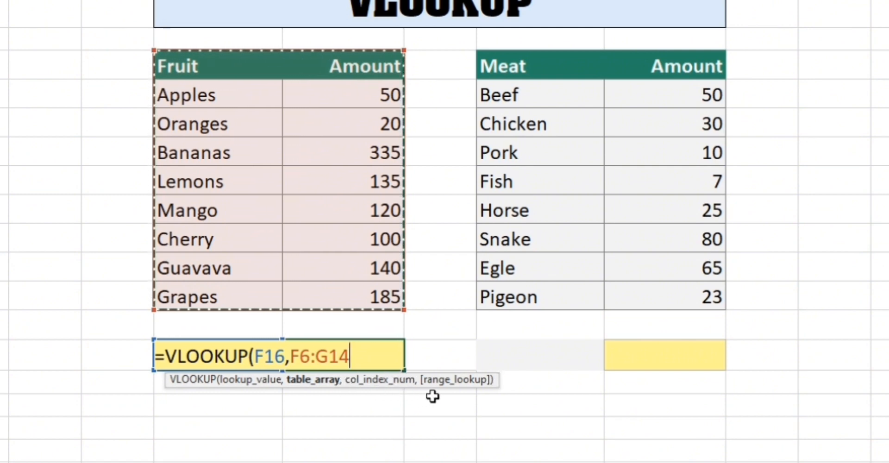
type(",")
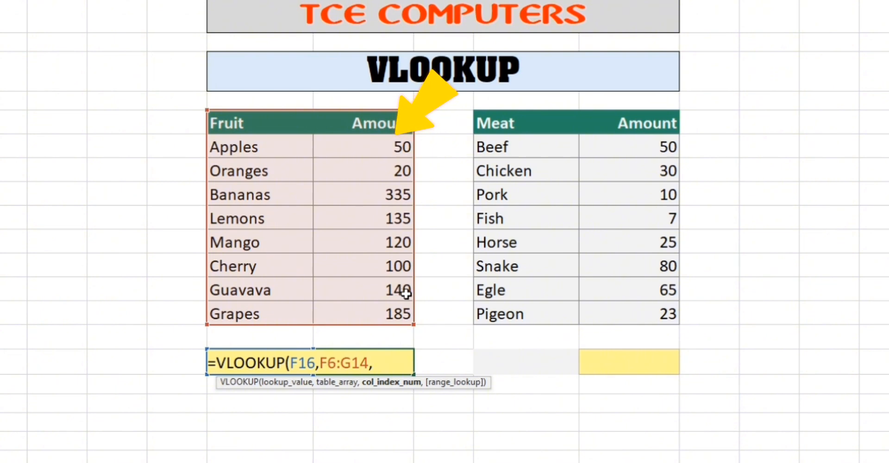
type("2")
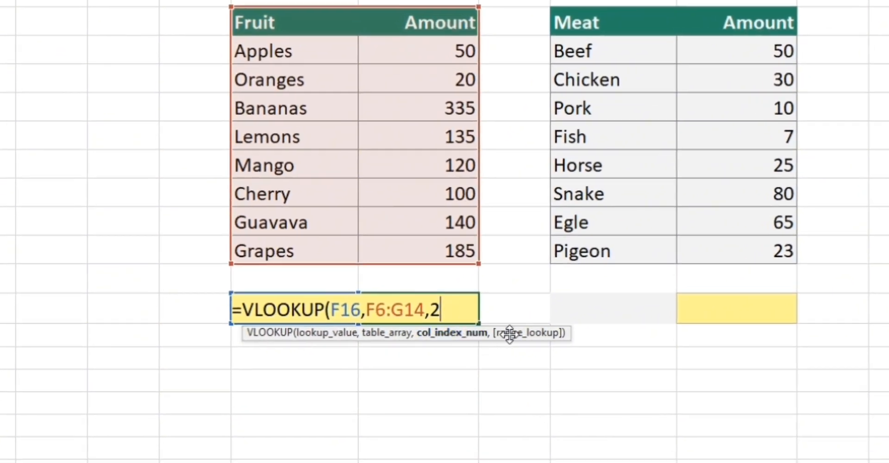
type(",")
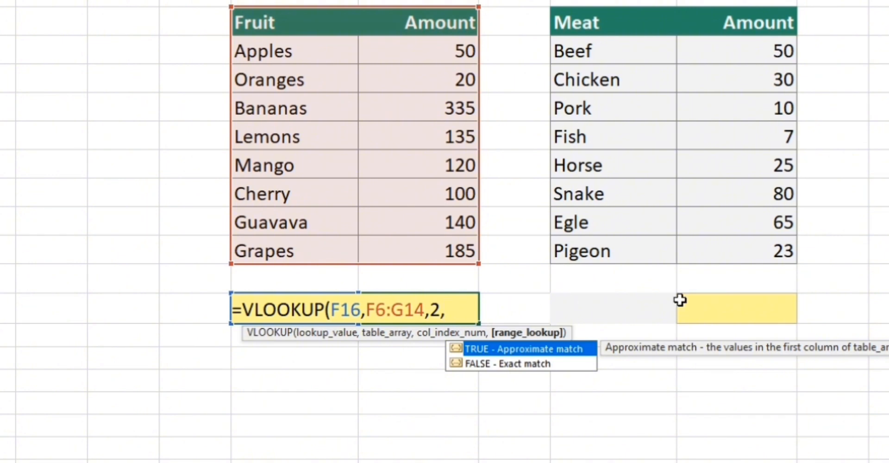
double_click(512, 364)
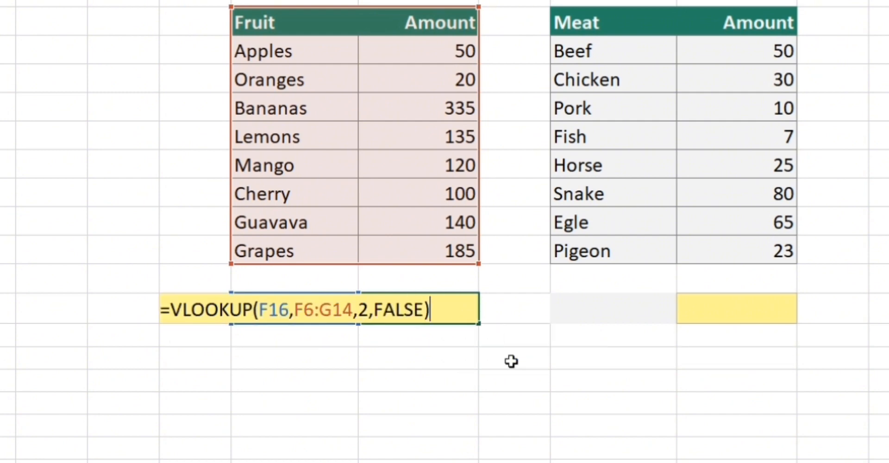
key("Return")
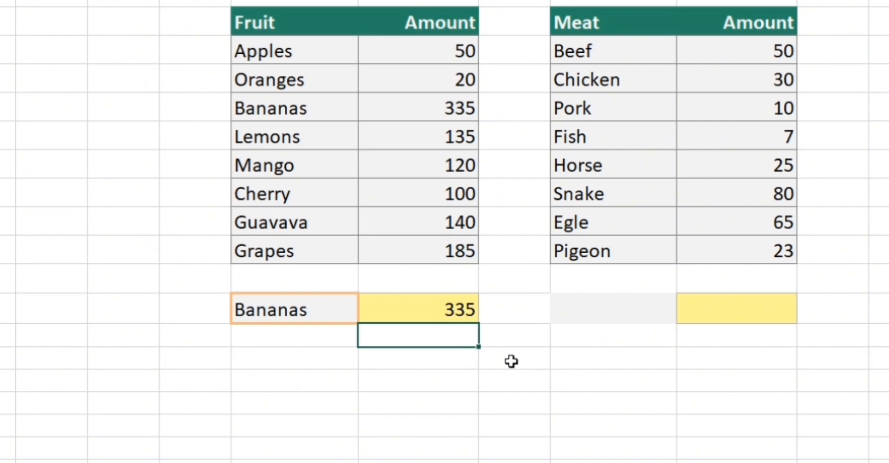
- Test the lookup by choosing Lemons as the fruit in F16 and check the amount in G16
left_click(282, 303)
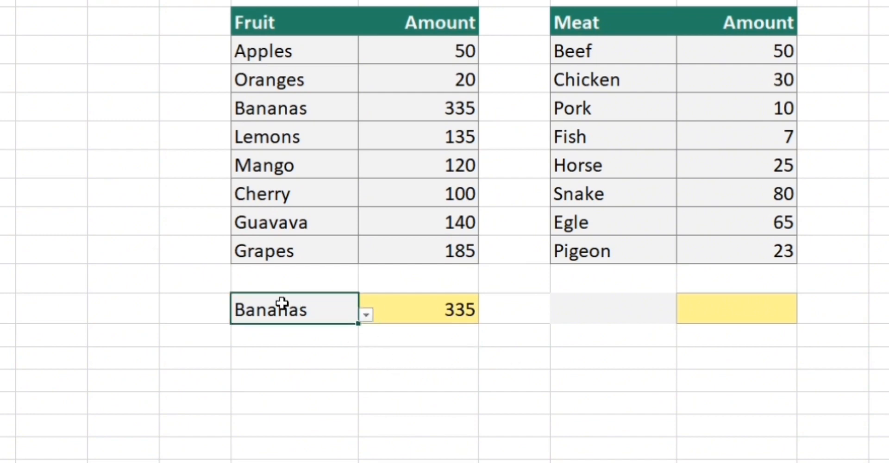
left_click(456, 309)
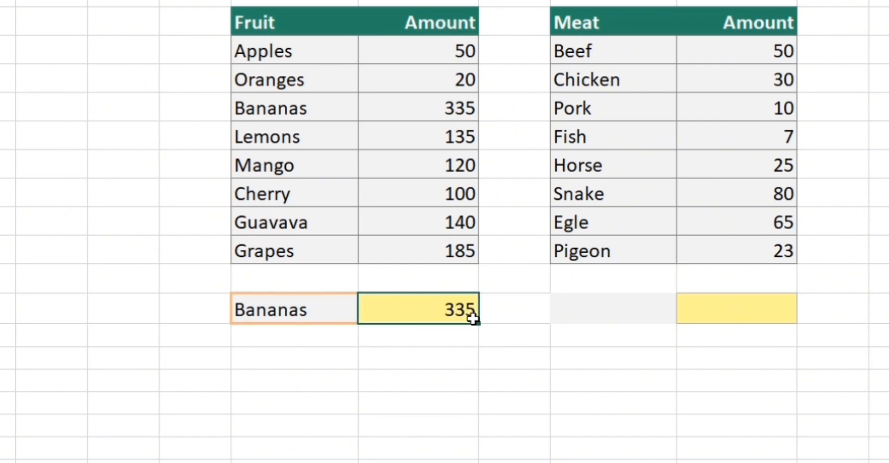
left_click(336, 311)
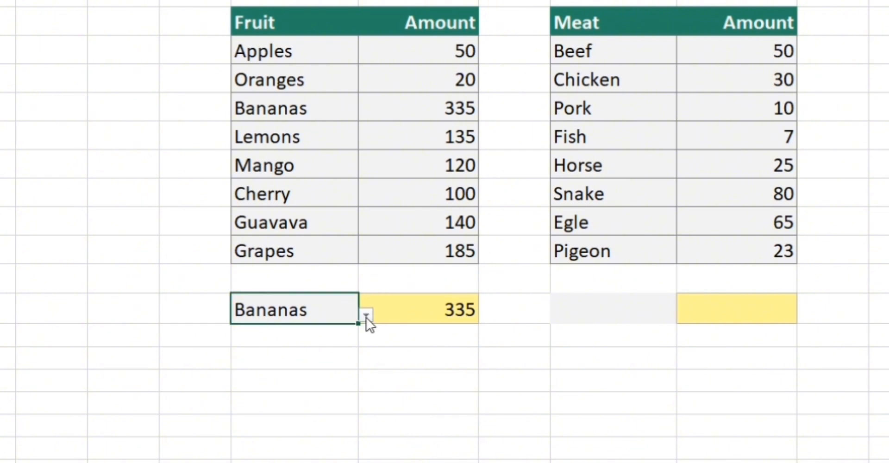
left_click(366, 316)
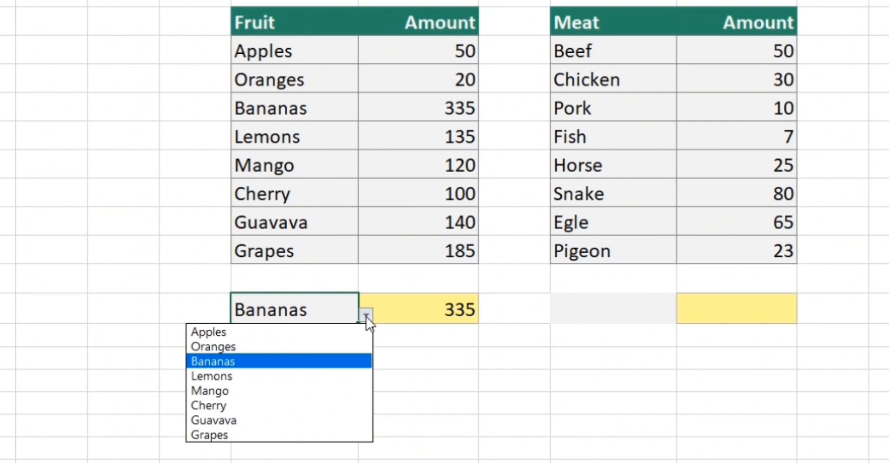
left_click(244, 375)
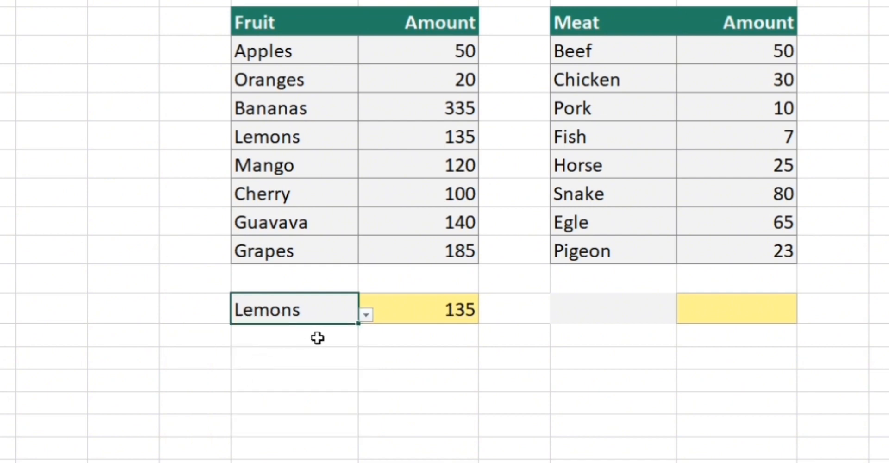
left_click(443, 310)
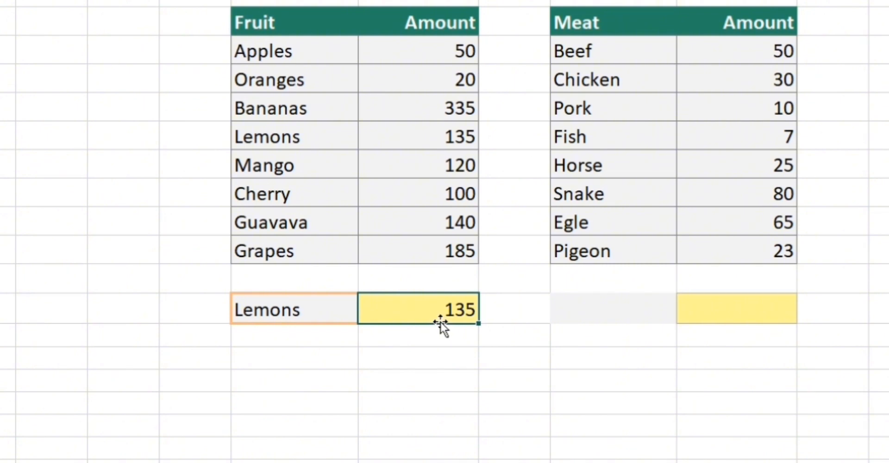
- Change the fruit in F16 to Grapes and check the amount and formula in G16
left_click(301, 313)
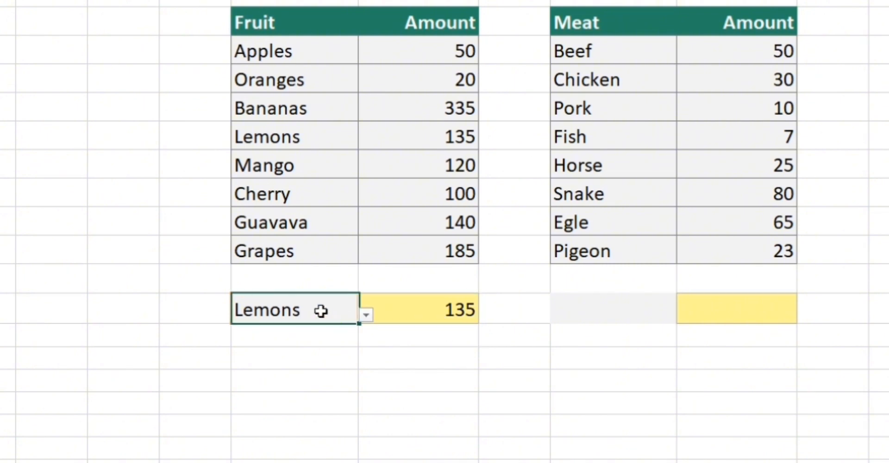
left_click(366, 315)
left_click(296, 432)
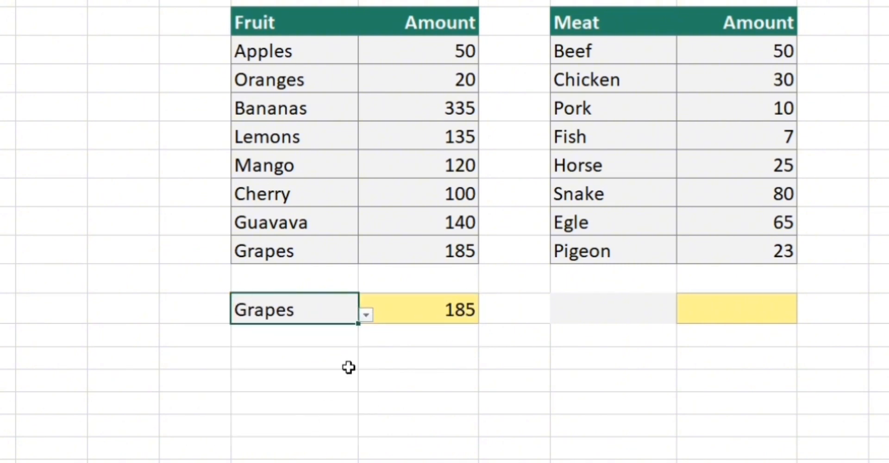
left_click(448, 303)
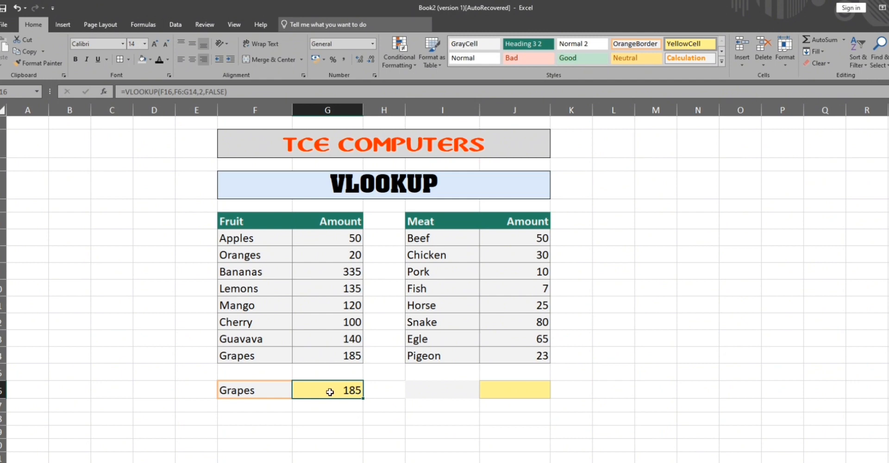
left_click(262, 393)
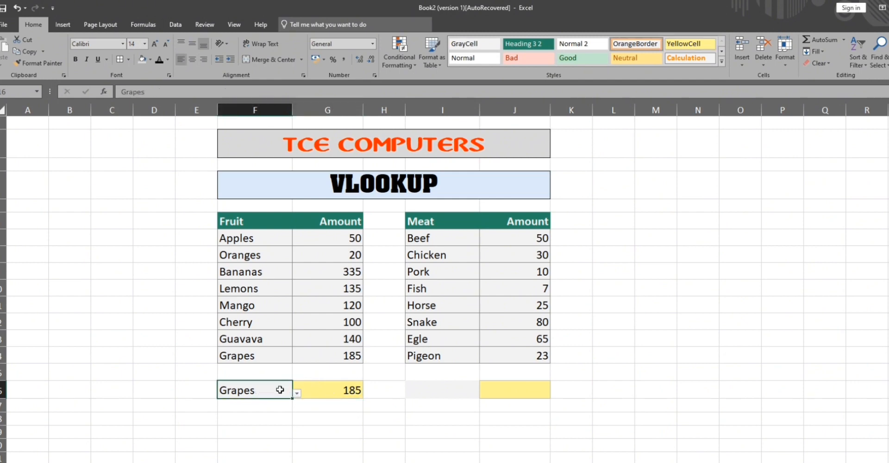
left_click(335, 390)
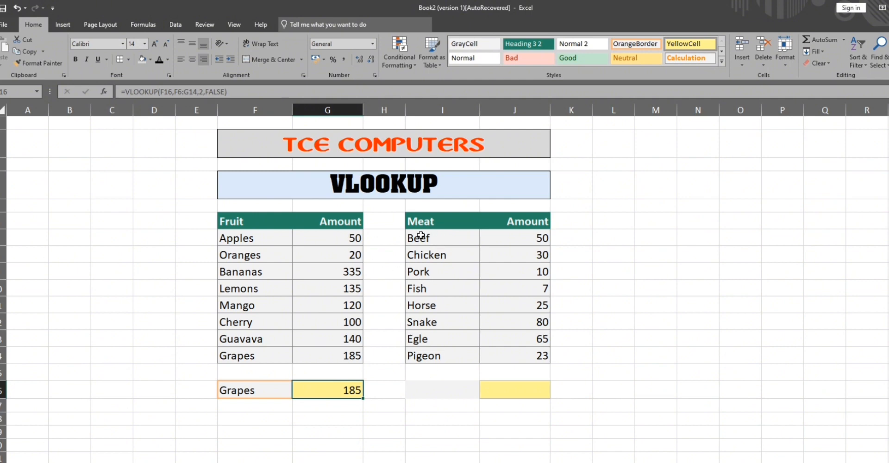
left_click_drag(420, 235, 508, 349)
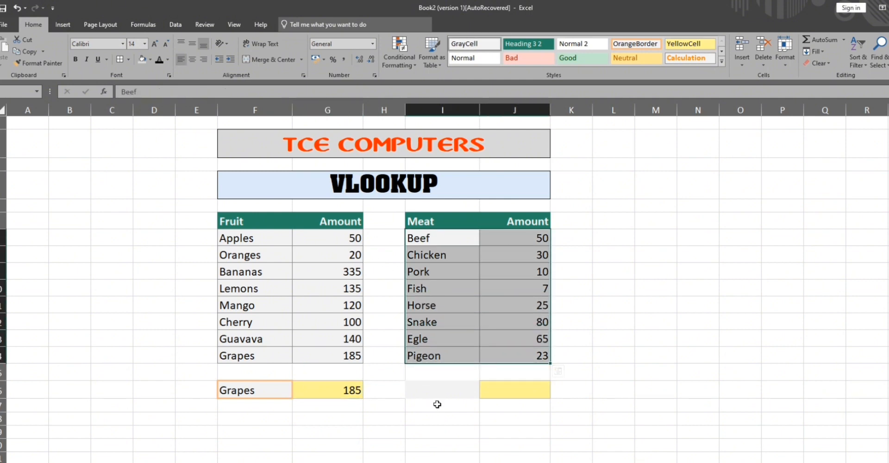
left_click(443, 390)
left_click(510, 391)
left_click(442, 391)
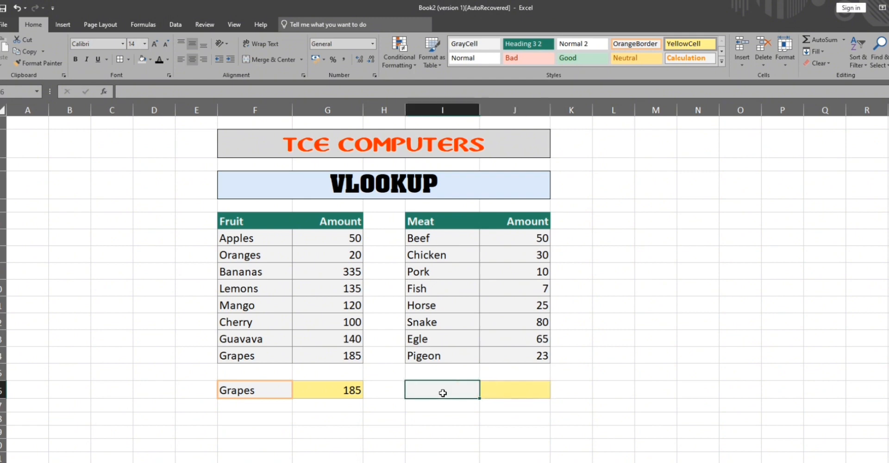
left_click(507, 391)
left_click(436, 388)
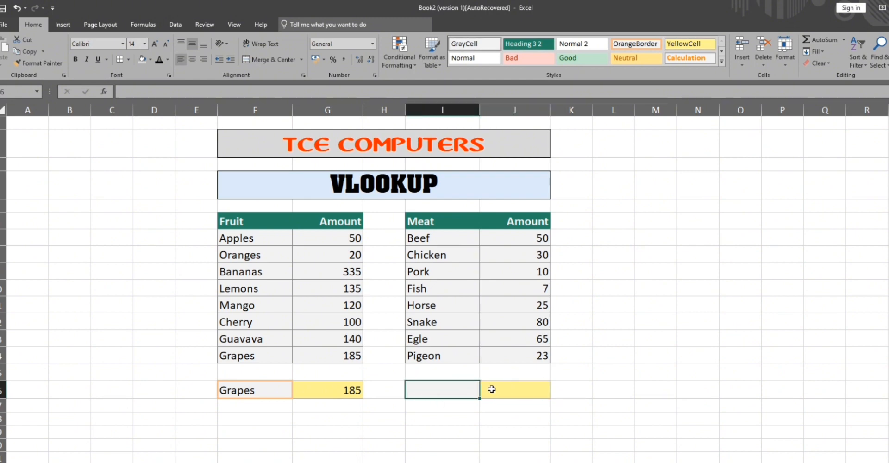
- Start a VLOOKUP formula in J16 with I16 as the lookup value
left_click(516, 392)
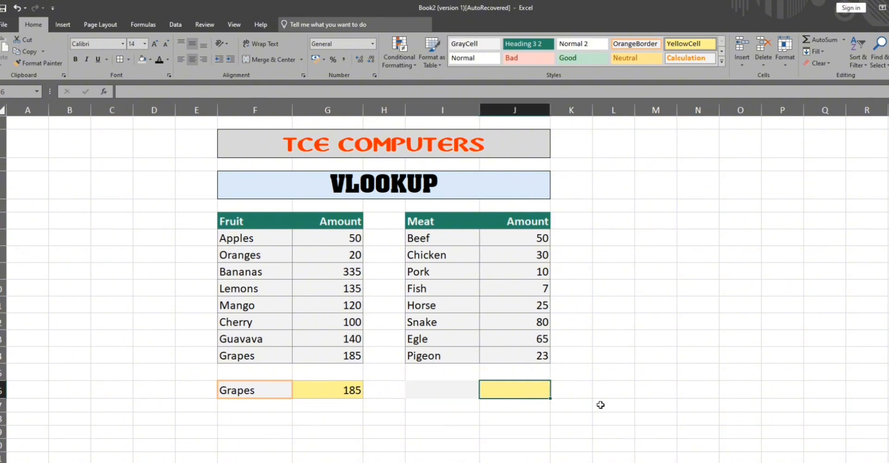
type("=VL")
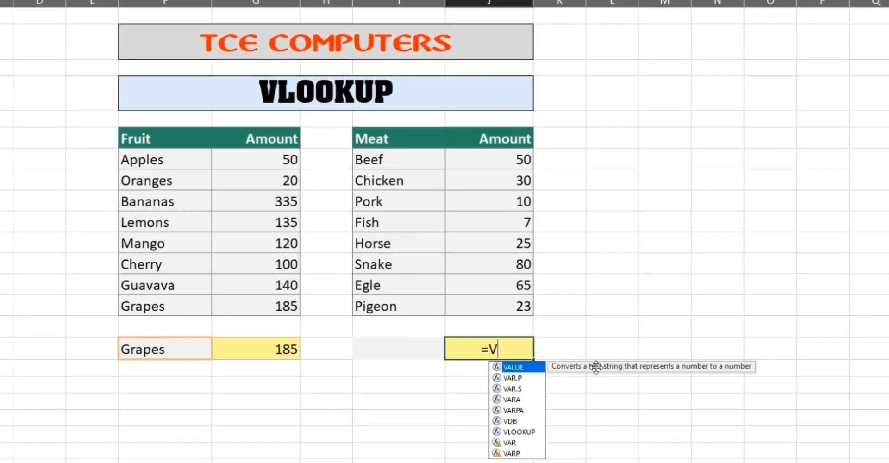
type("OO")
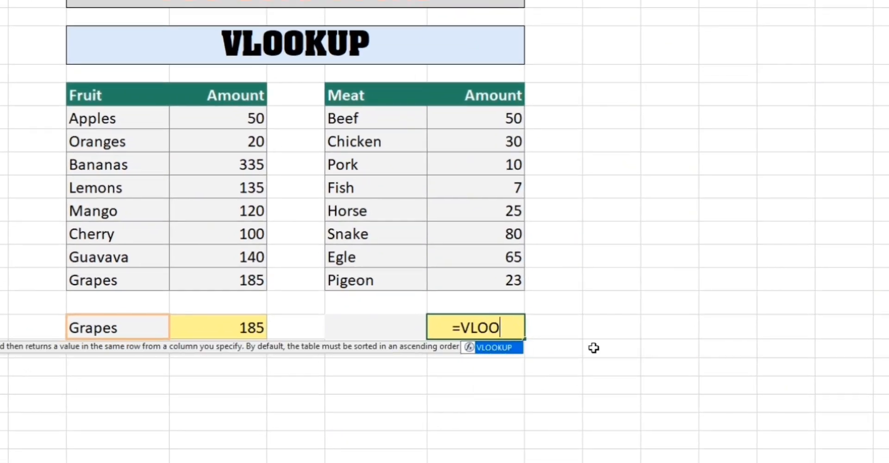
key("Tab")
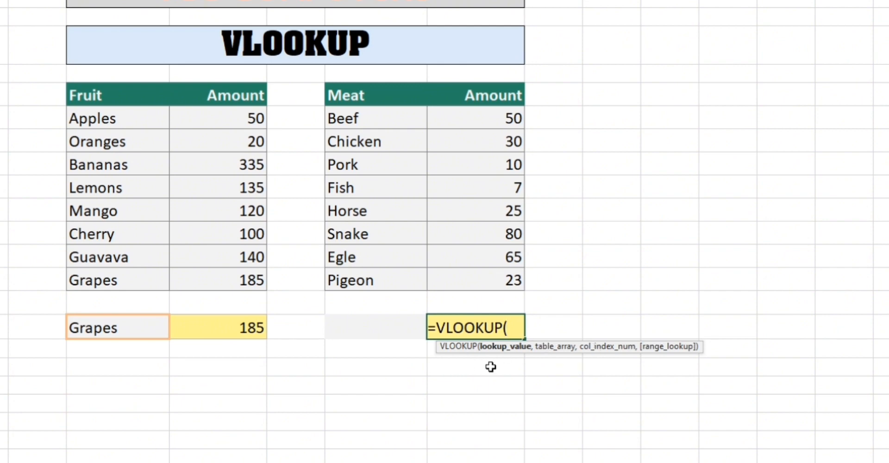
left_click(373, 335)
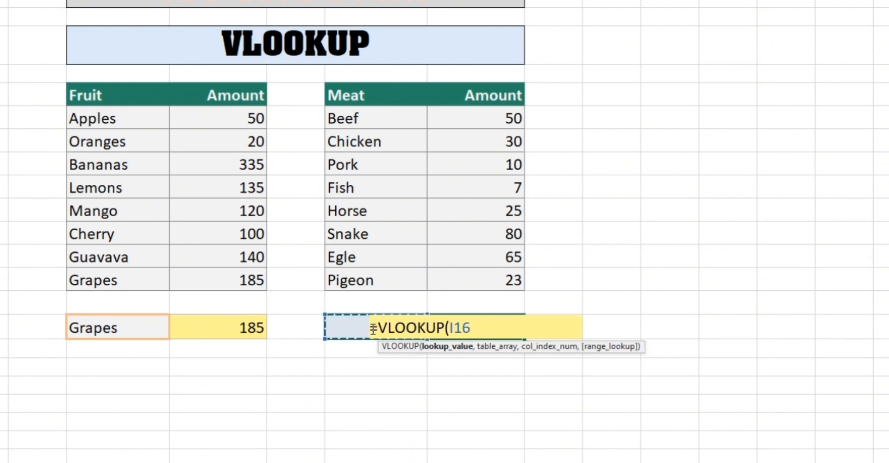
type(",")
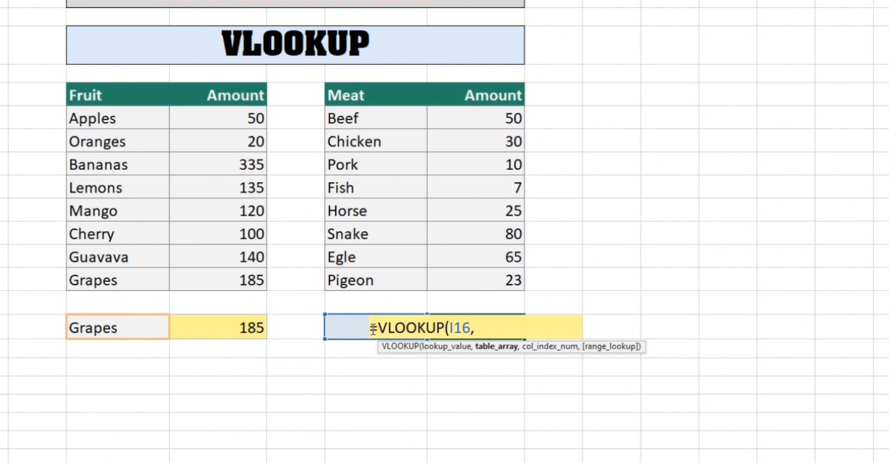
- Complete the VLOOKUP formula in J16 with table array I6:J14, column index 2 and 0 for an exact match
left_click_drag(340, 94, 514, 281)
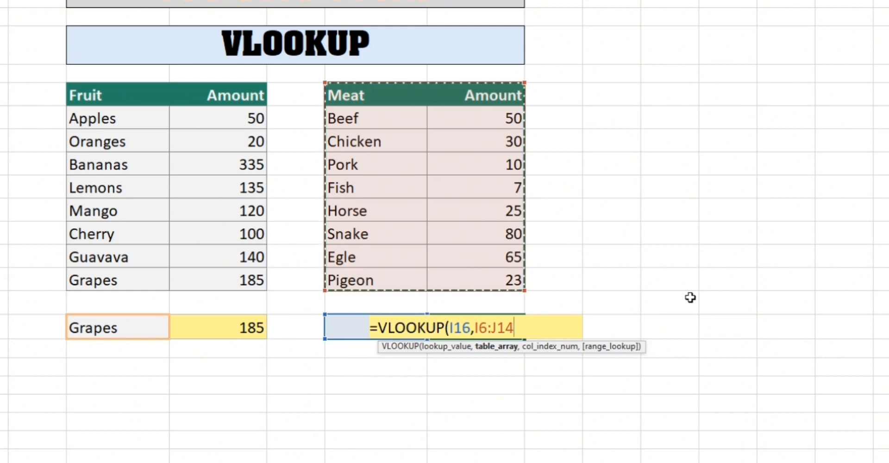
type(",")
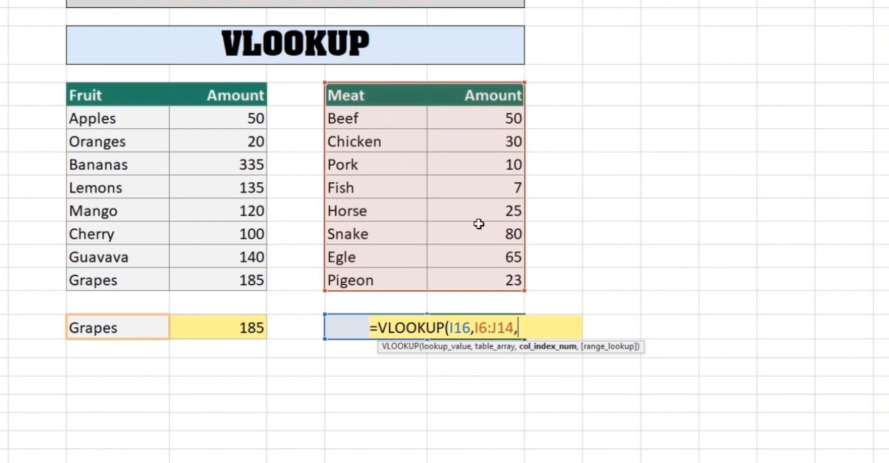
type("2,")
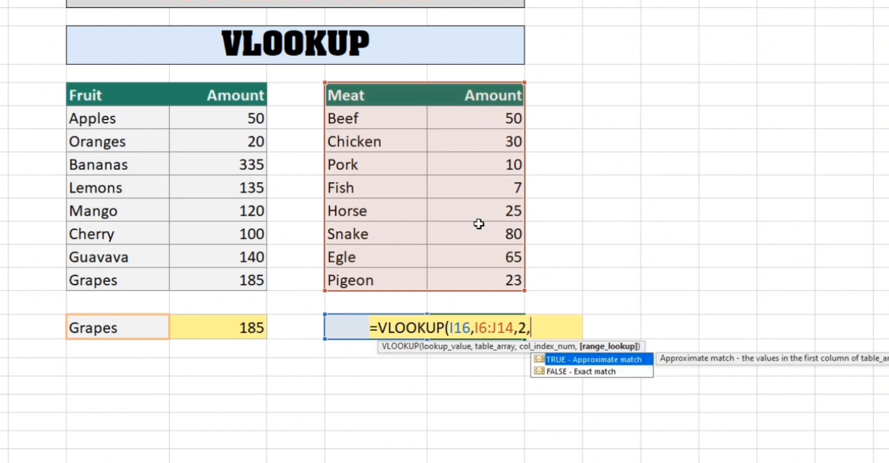
type("0)")
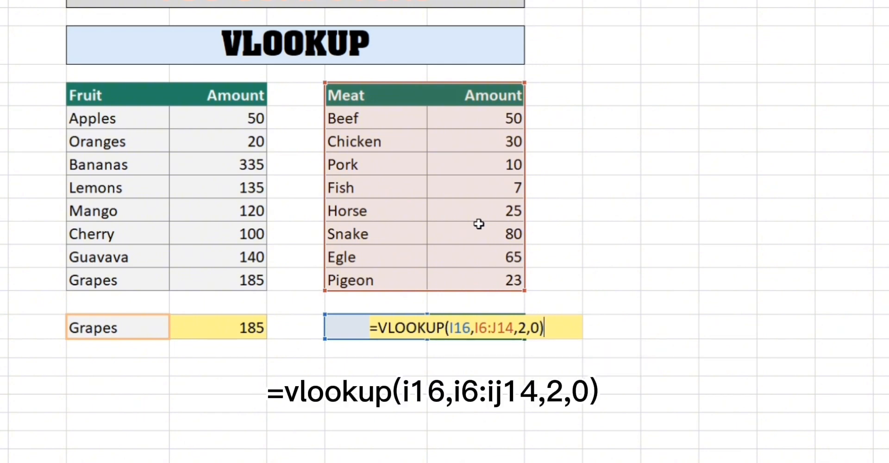
key("Return")
- Test the meat lookup by entering Fish in I16 and compare J16 with the Fish amount in the table
key("Up")
key("Left")
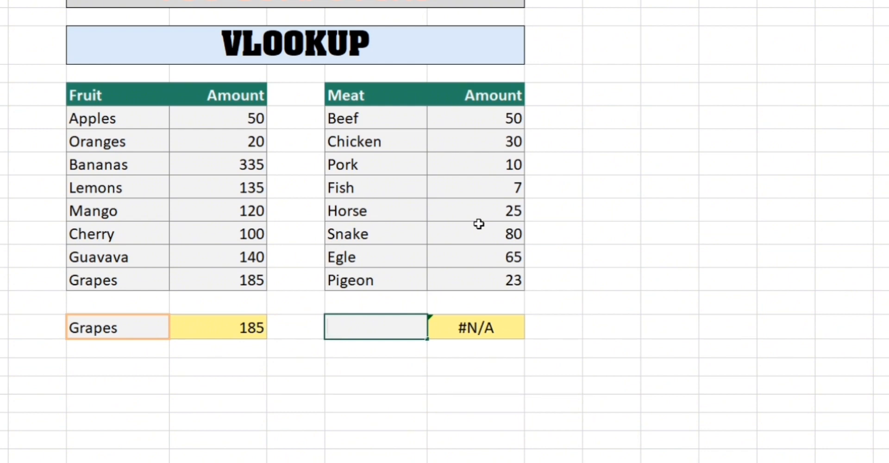
type("Fish")
key("Return")
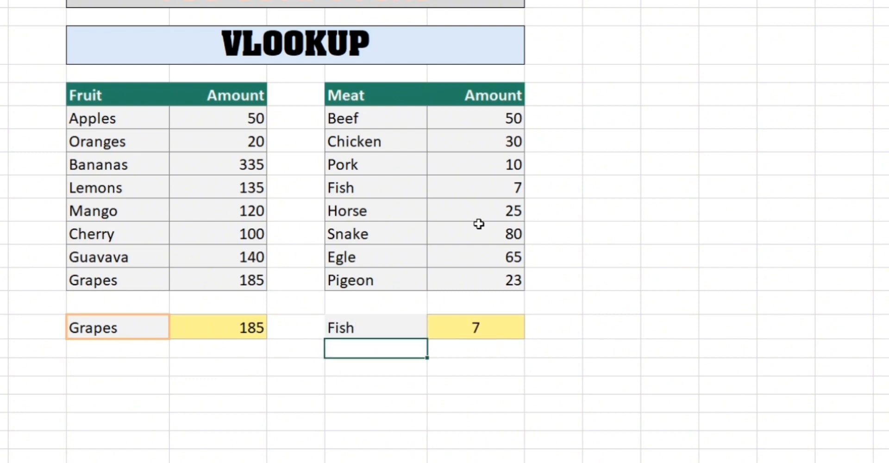
key("Up")
left_click(494, 186)
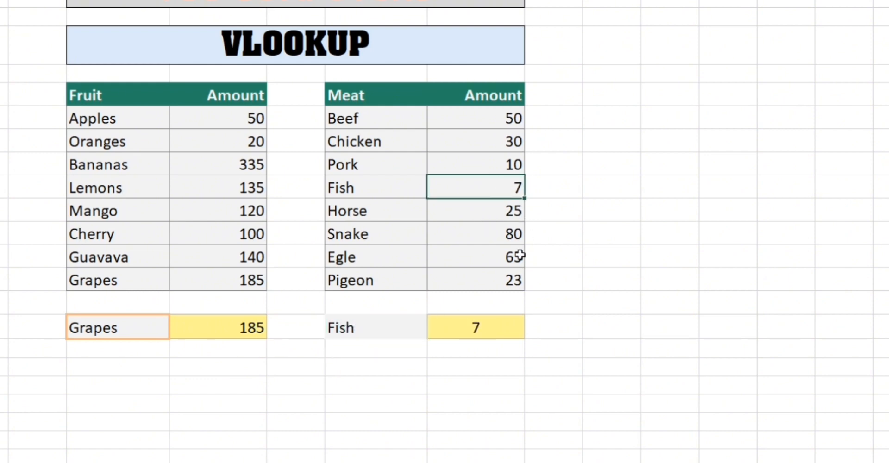
left_click(467, 334)
- Change the meat in I16 to Pork and compare the amount in J16 with the Pork row of the table
left_click(385, 326)
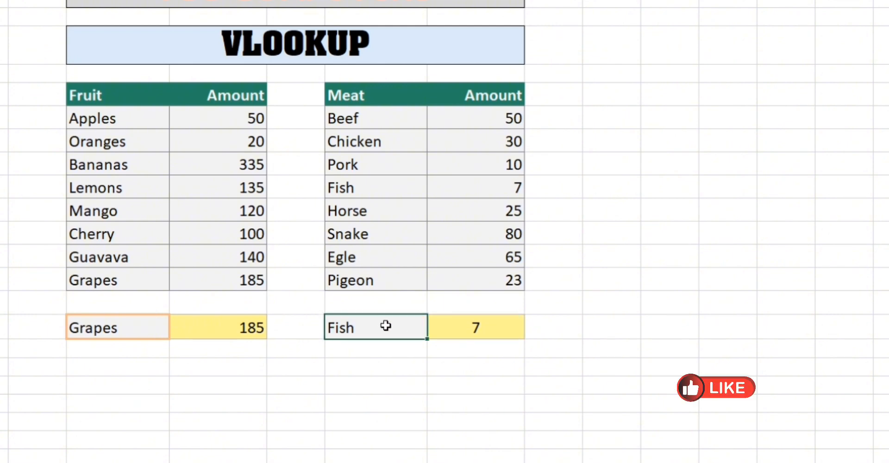
type("Pork")
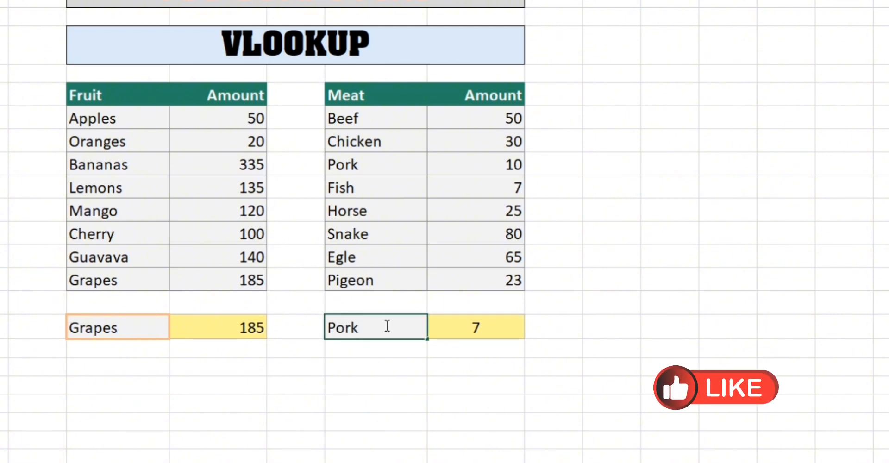
key("Return")
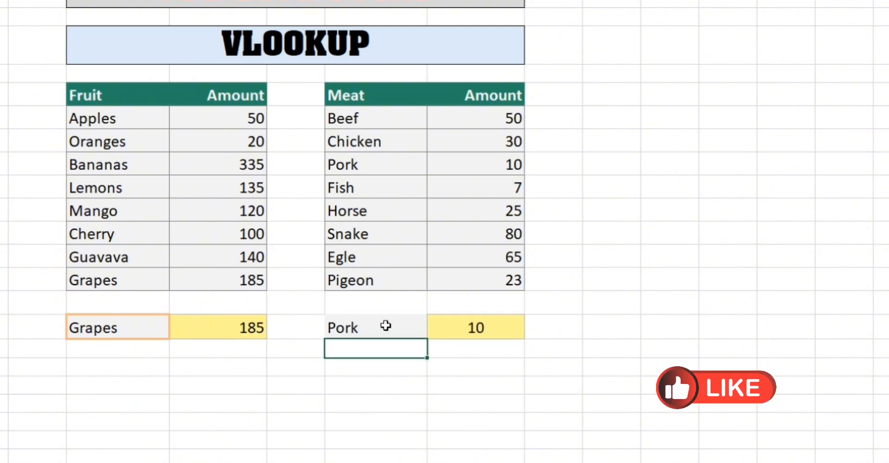
left_click_drag(328, 167, 435, 163)
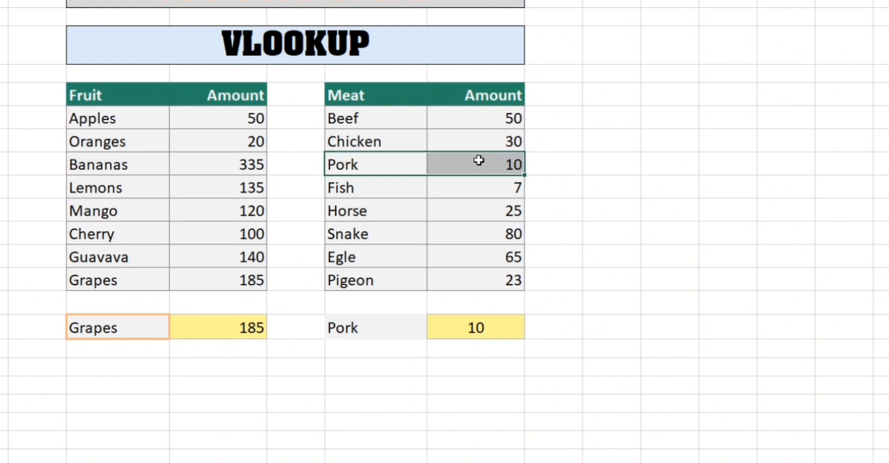
left_click(482, 330)
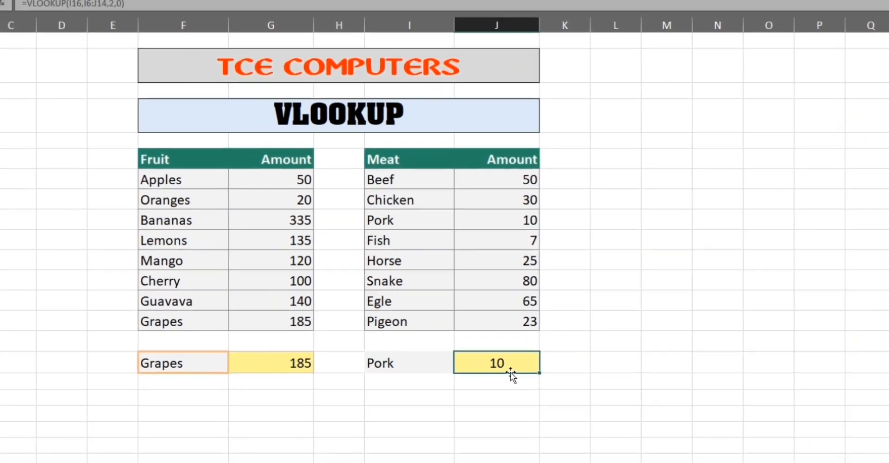
left_click(419, 393)
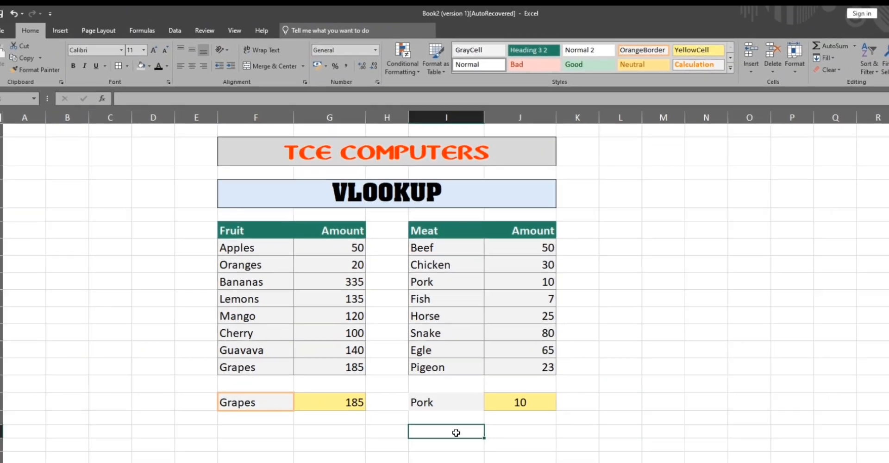